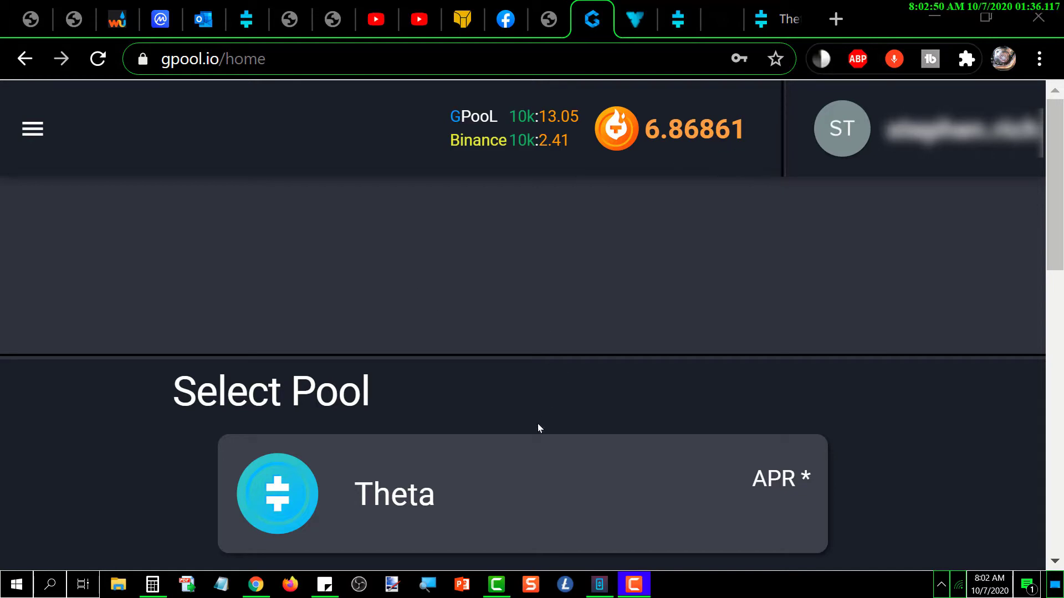
Open the Theta pool overview and scroll past Today's Pool to the User Rank of 1006 of 3343
click(475, 503)
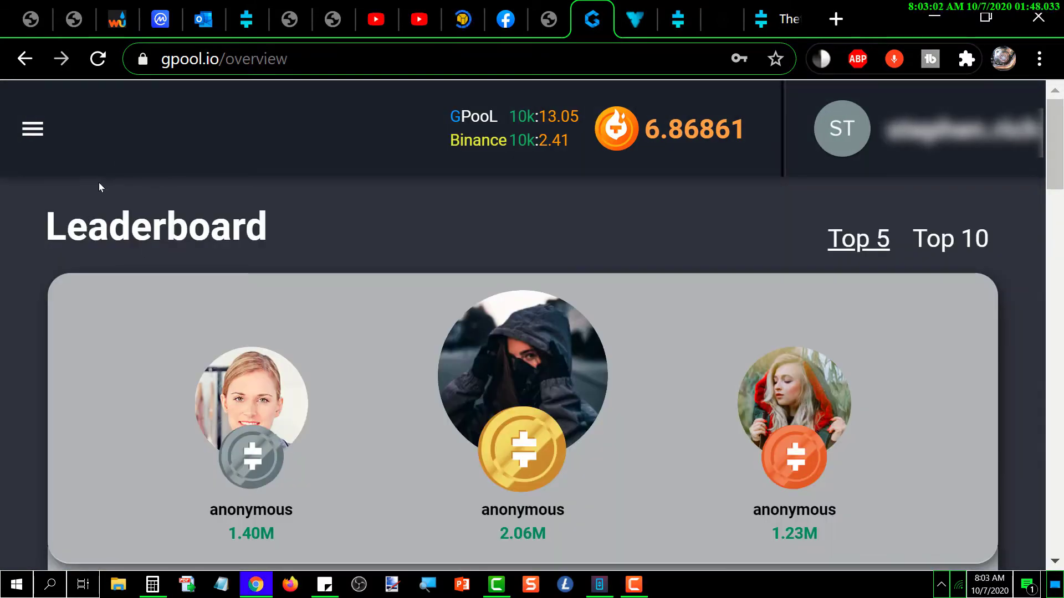
scroll(83, 226, down, 1)
scroll(83, 225, down, 9)
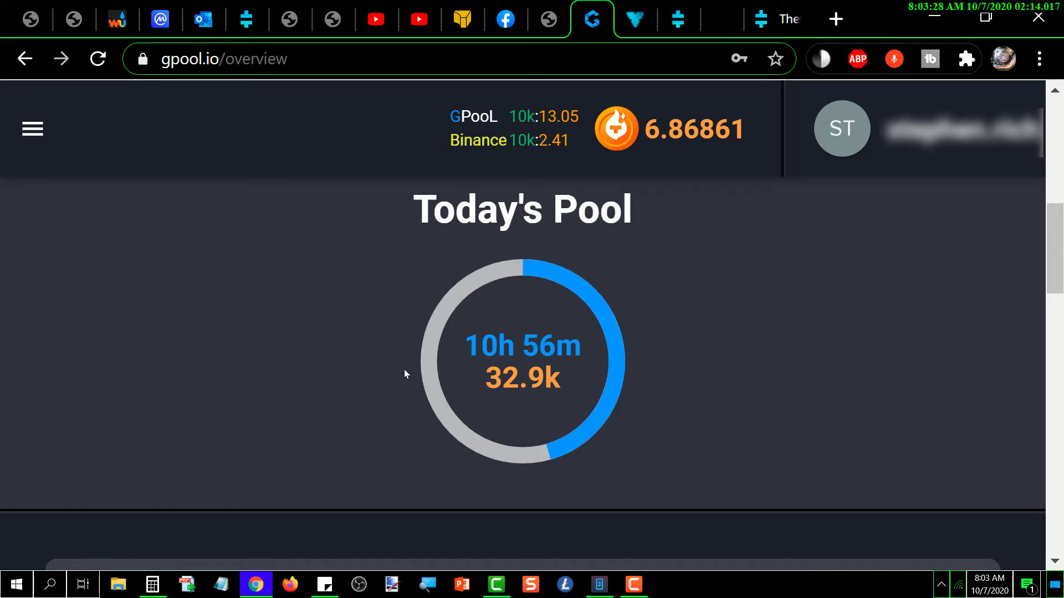
scroll(404, 369, down, 6)
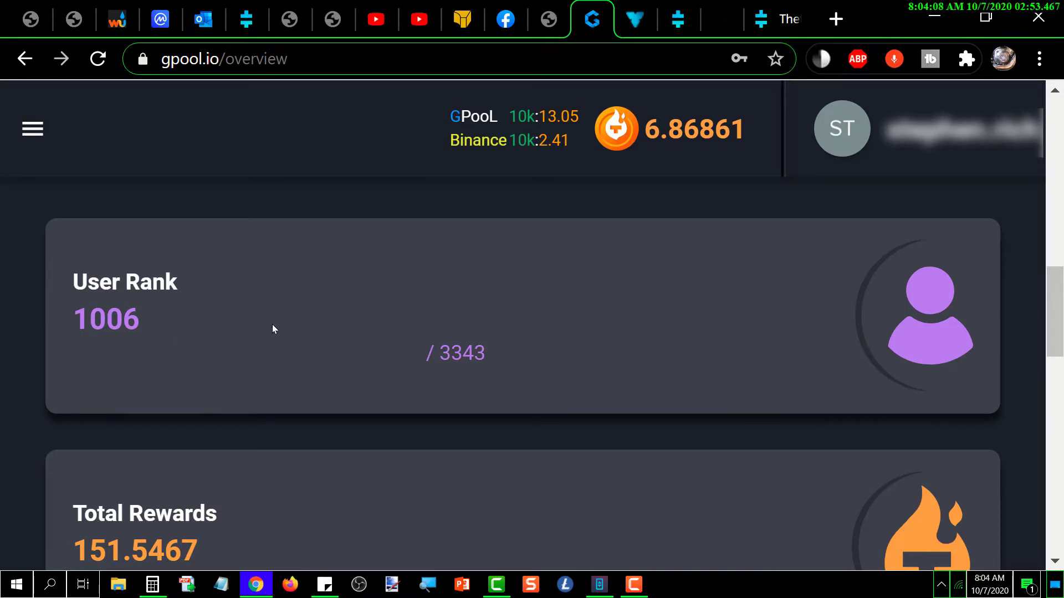
Scroll down to the Total Stake of 10,000.0 of 47,108,765, then back up to the Leaderboard
scroll(272, 329, down, 4)
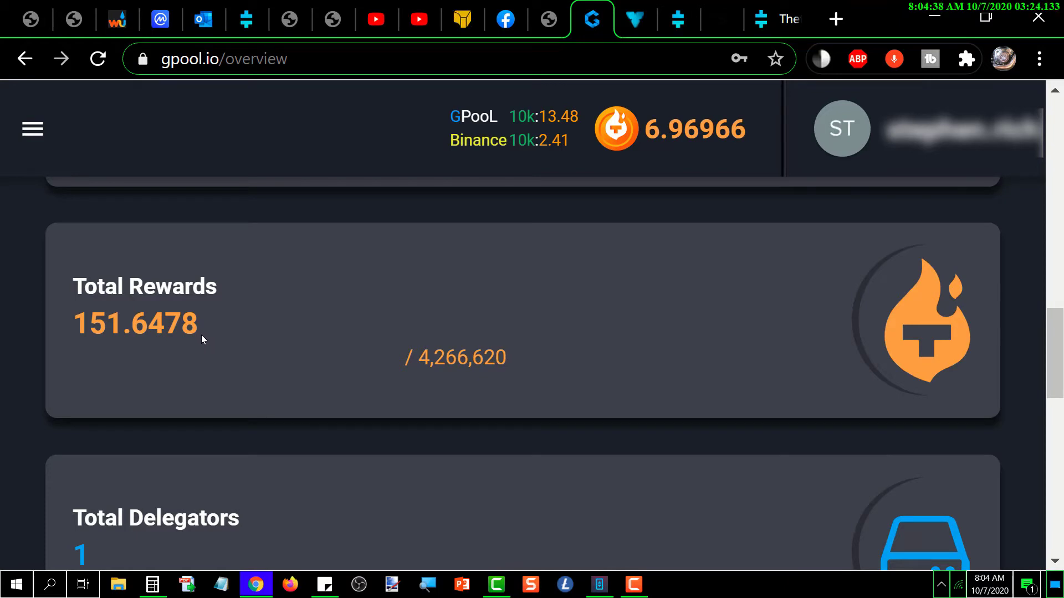
scroll(201, 335, down, 4)
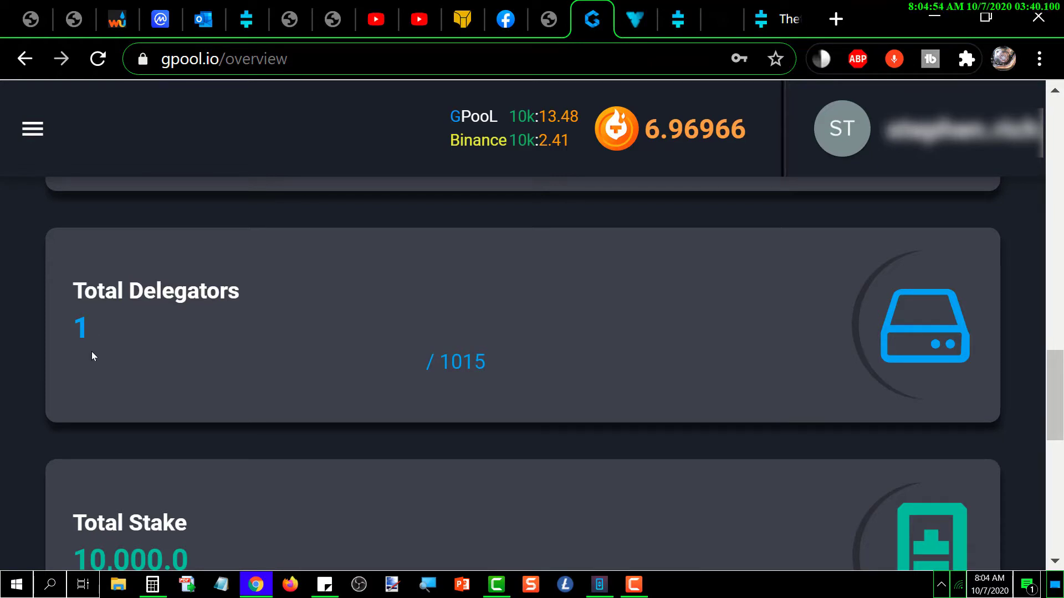
scroll(92, 357, down, 4)
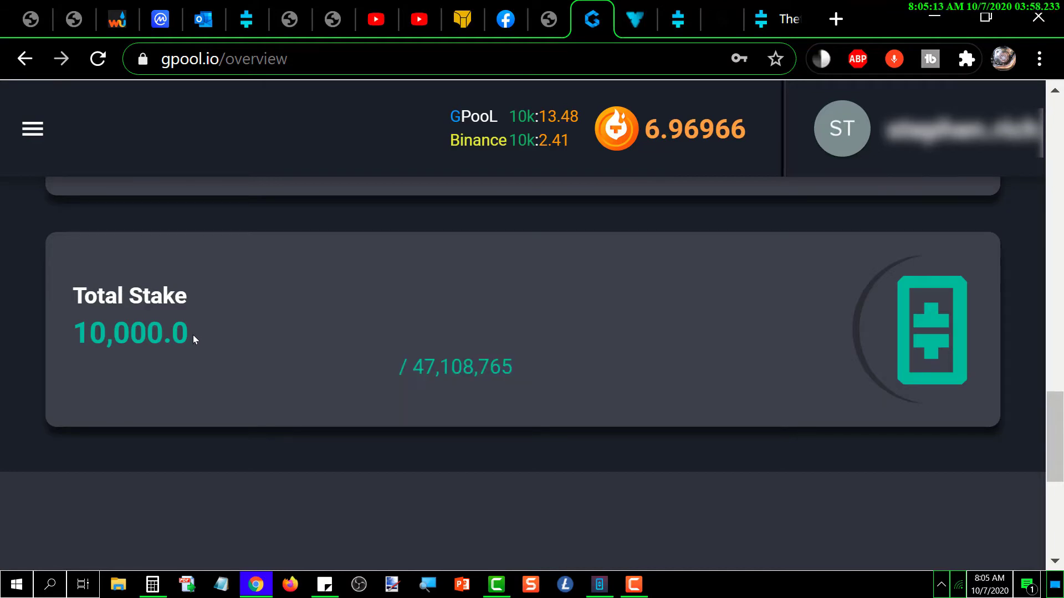
scroll(198, 333, down, 4)
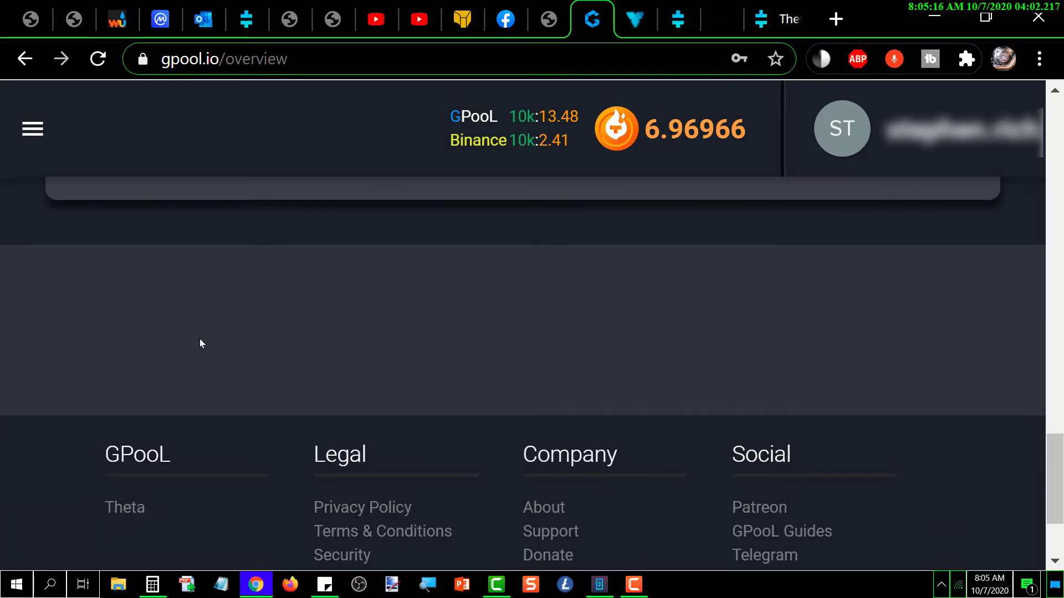
scroll(200, 340, up, 10)
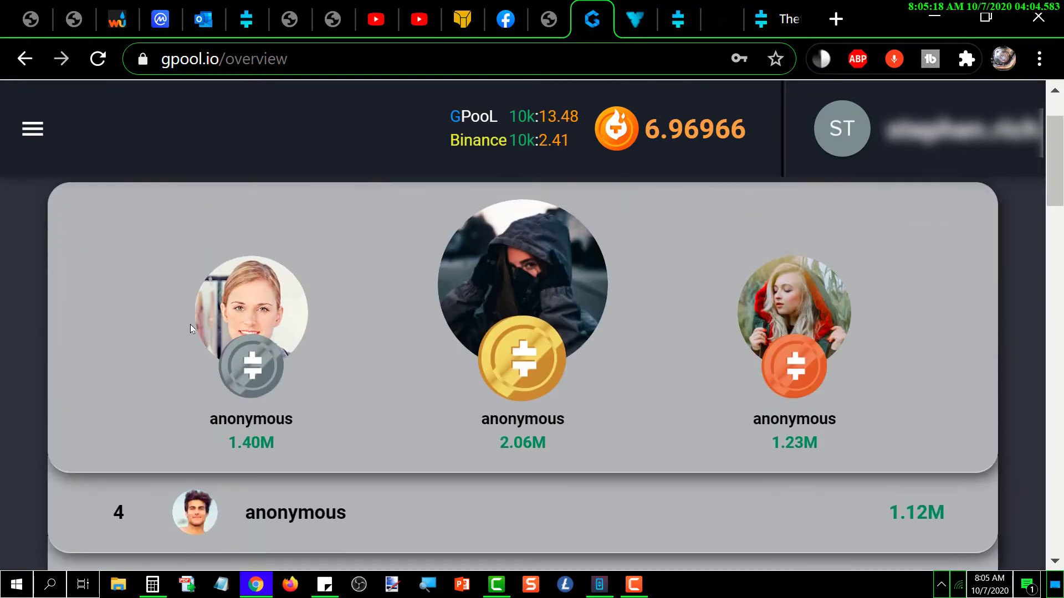
scroll(188, 326, up, 2)
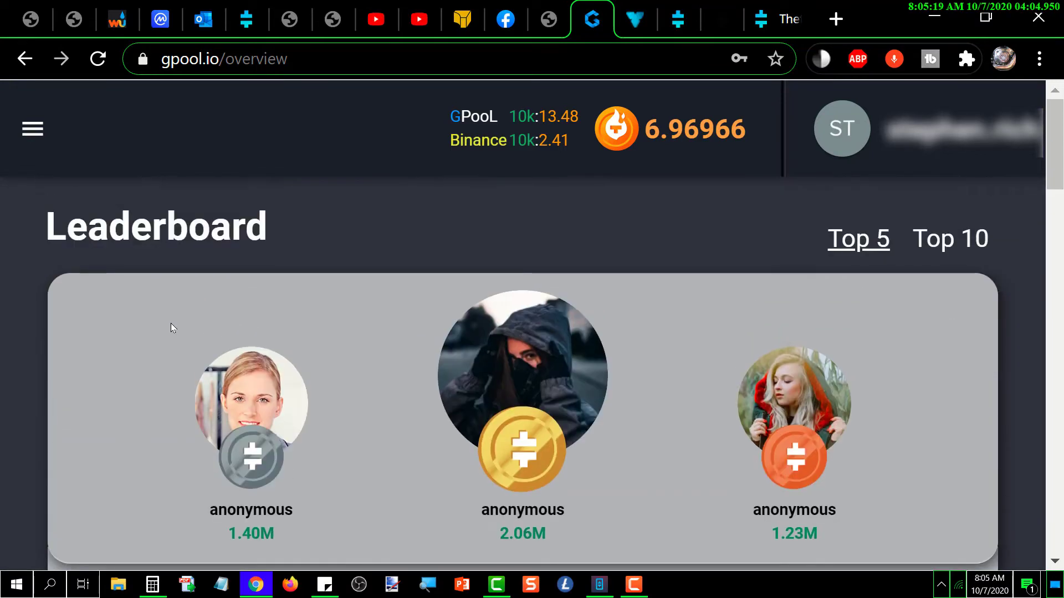
Go to the Join Guardian page and dismiss the 10,000 Theta delegation notice
click(25, 147)
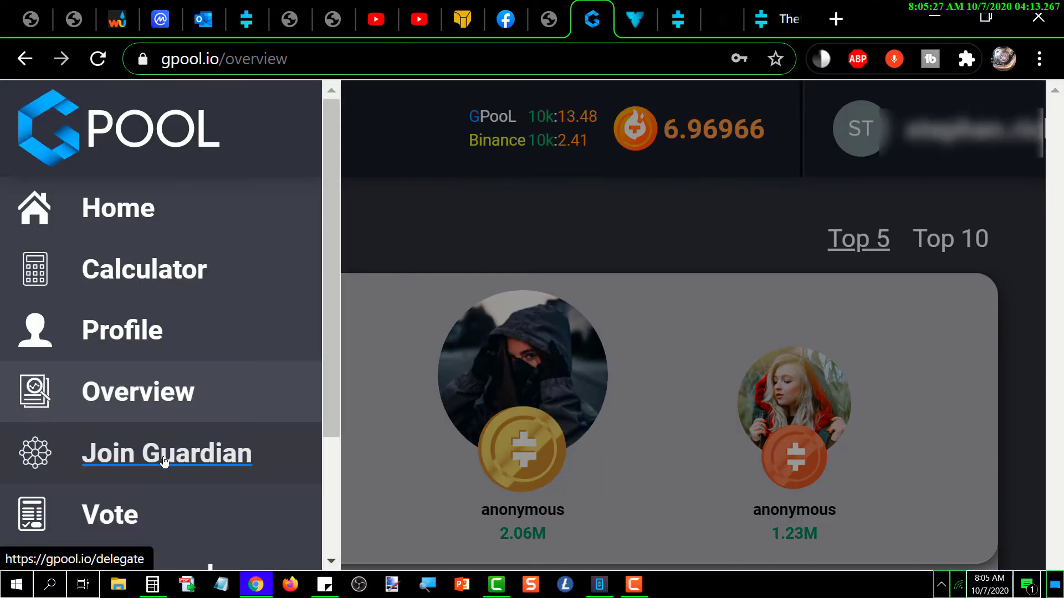
click(164, 462)
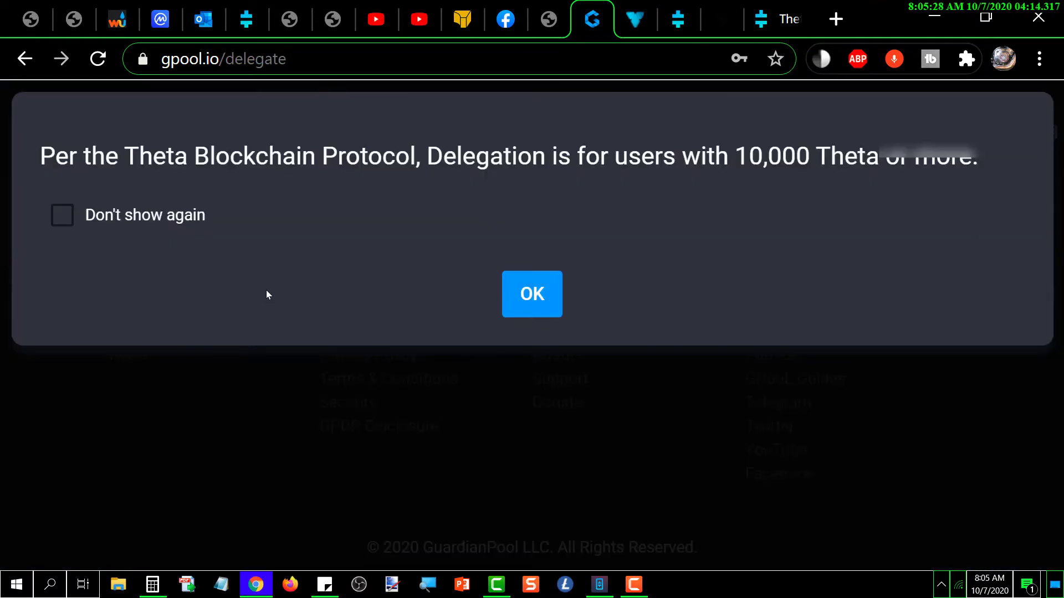
click(531, 292)
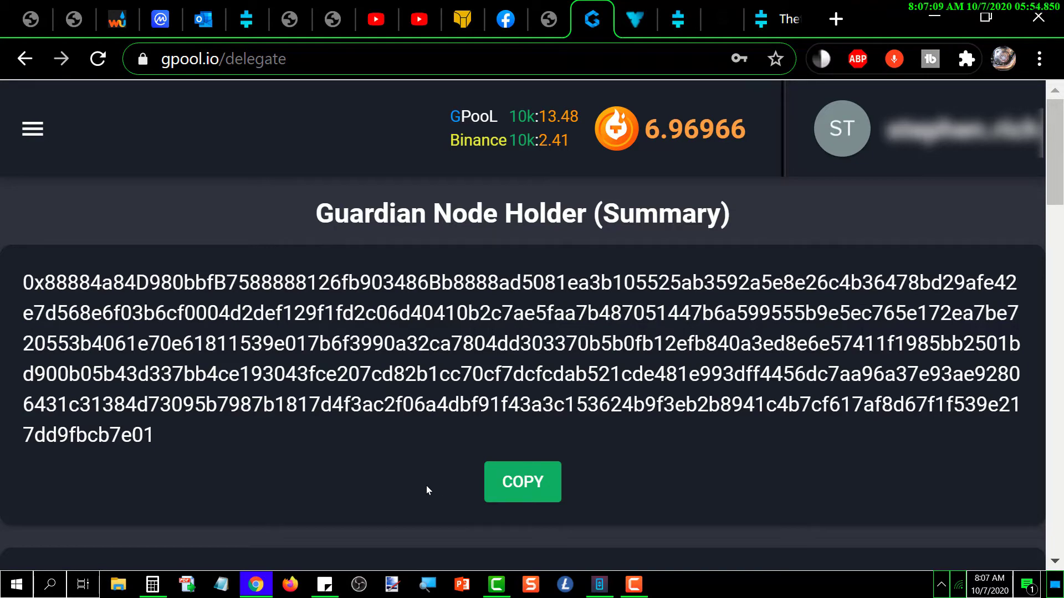
Copy the Guardian Node Holder summary and dismiss the data-copied confirmation
scroll(427, 487, down, 4)
click(522, 255)
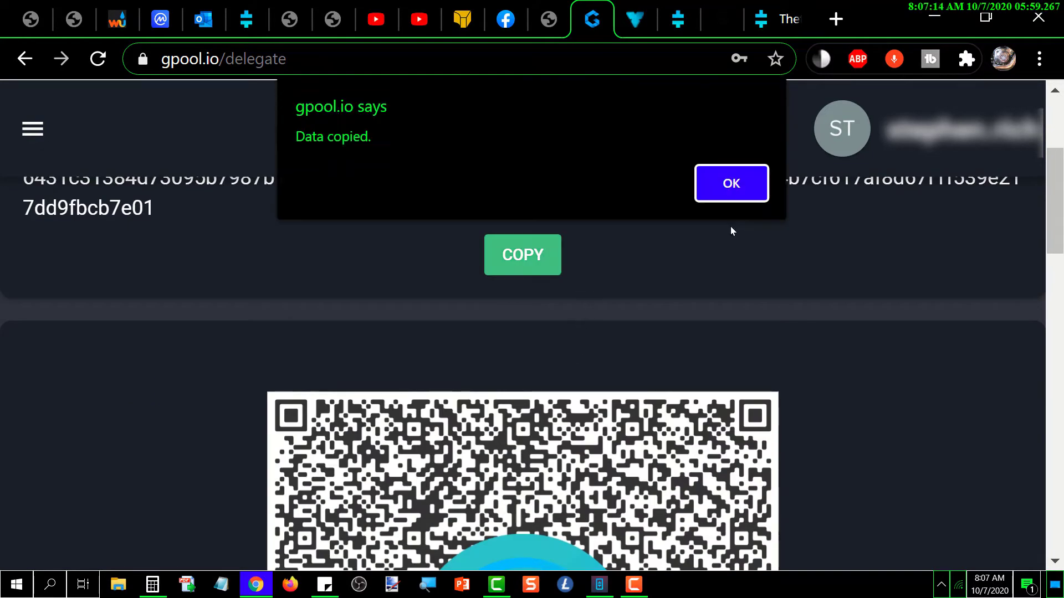
click(754, 191)
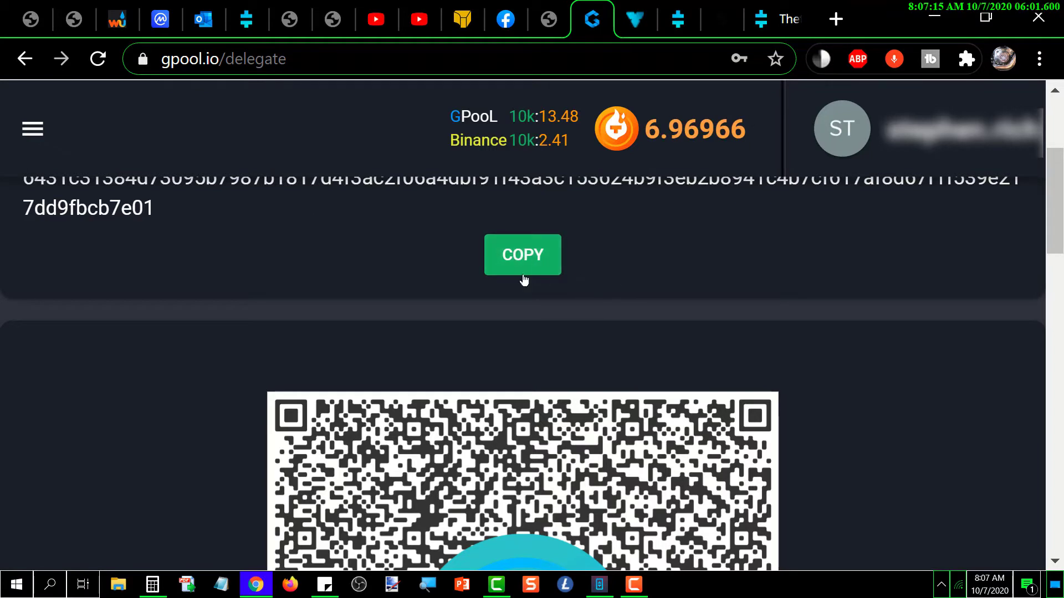
key(Tab)
Open the Calculator and review THETA price $0.7468, TFUEL $0.0098 and 0% pool fee
click(46, 143)
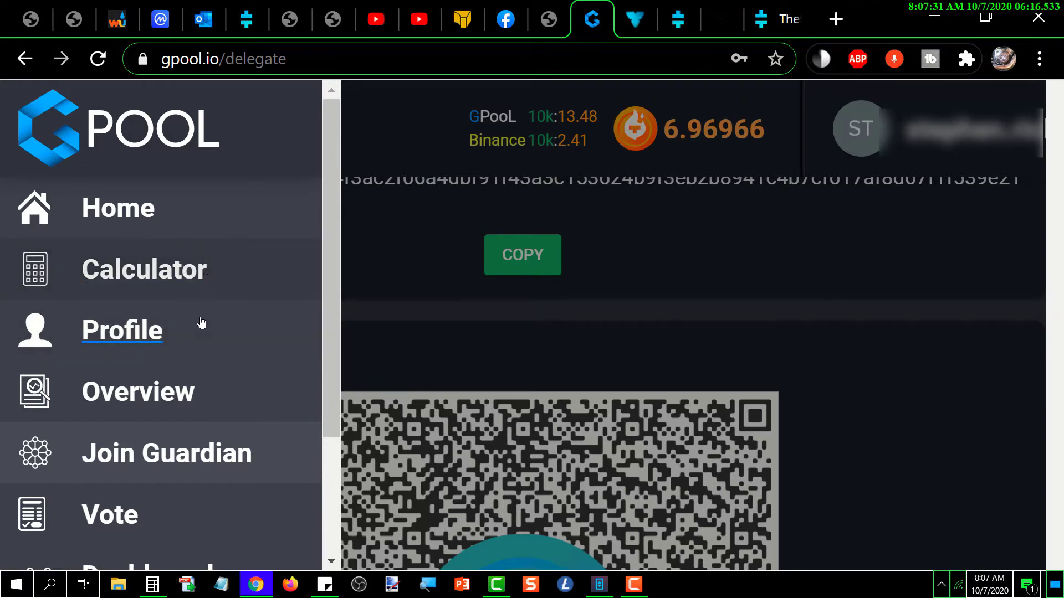
click(193, 278)
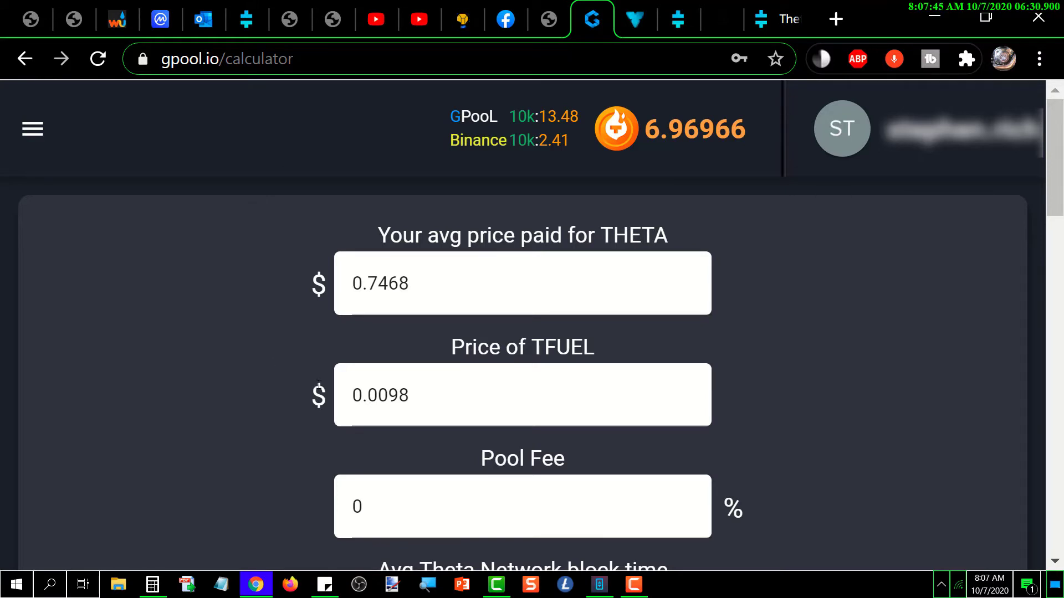
scroll(319, 385, down, 6)
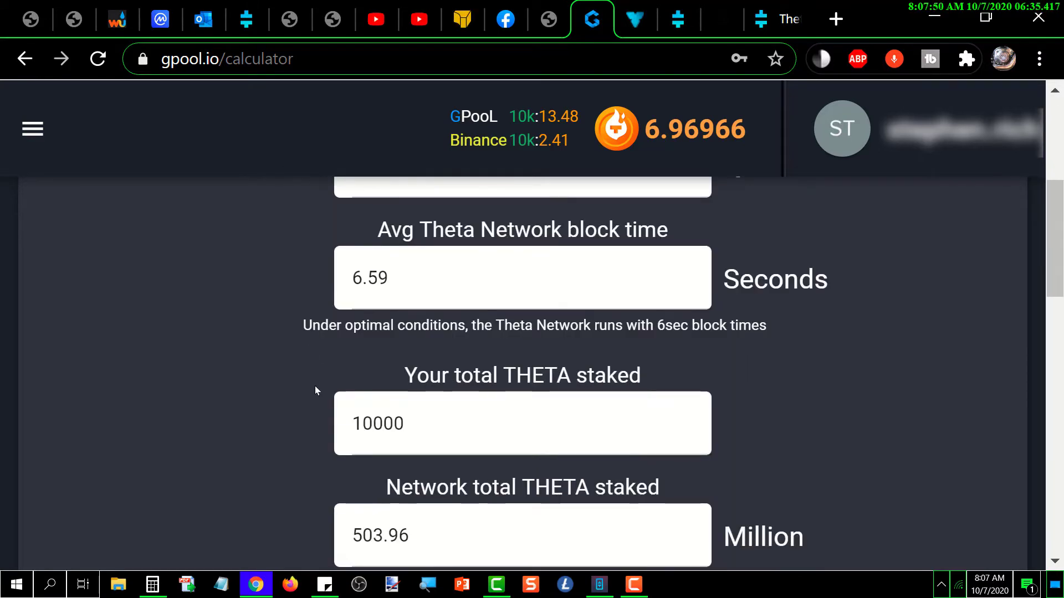
scroll(316, 386, down, 4)
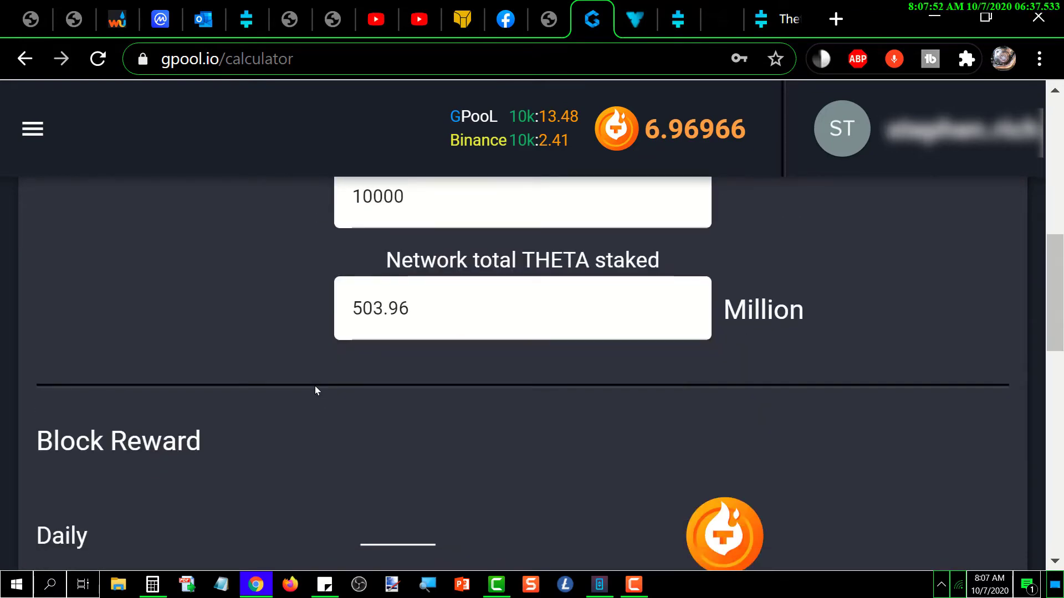
scroll(315, 386, up, 10)
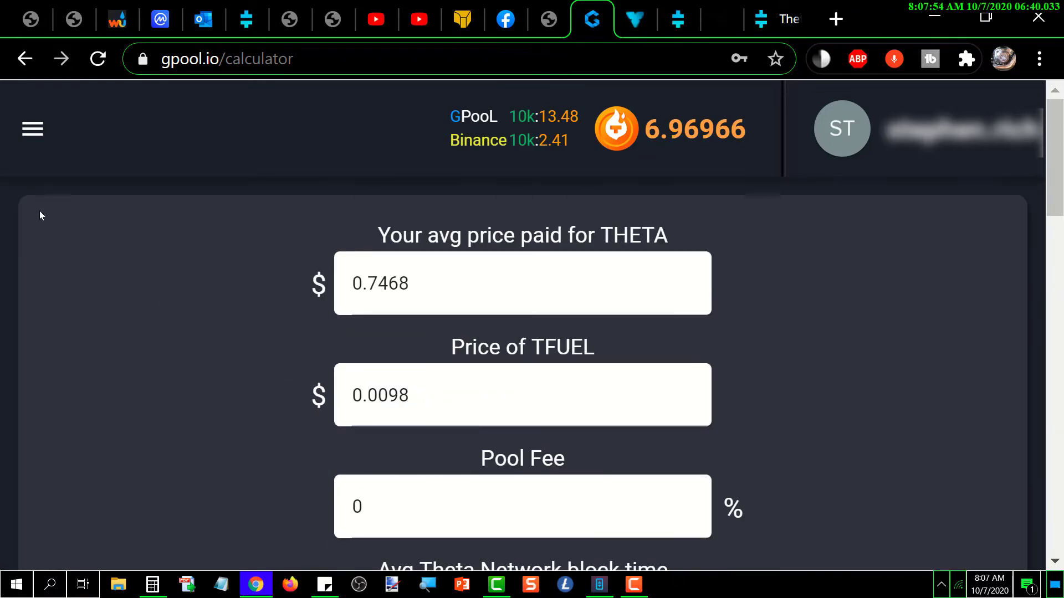
click(33, 131)
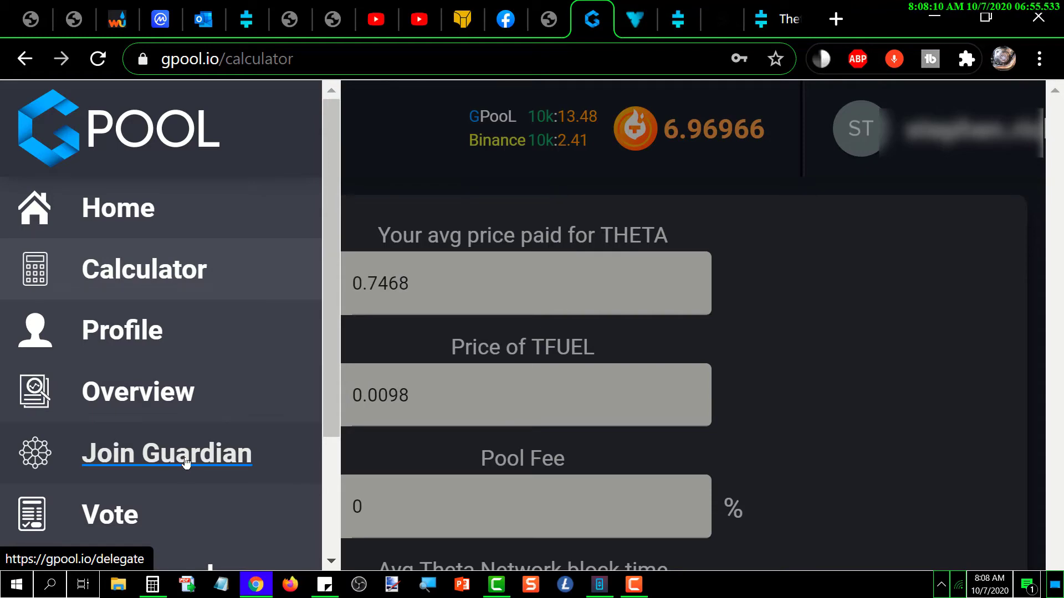
Return to Join Guardian and scroll down to the node summary's QR code and back
click(185, 463)
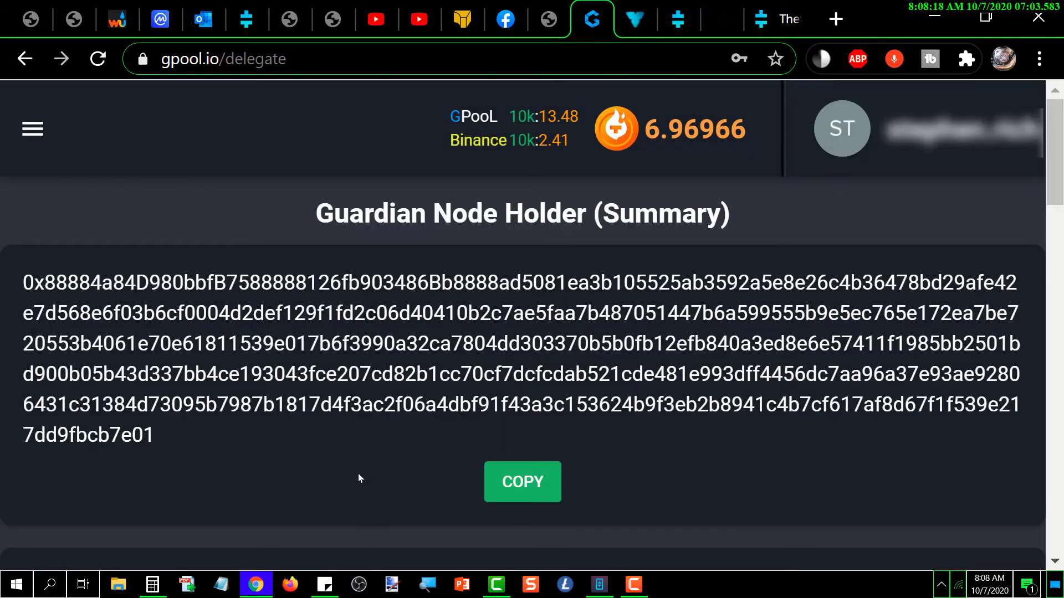
scroll(356, 475, down, 4)
scroll(354, 479, down, 2)
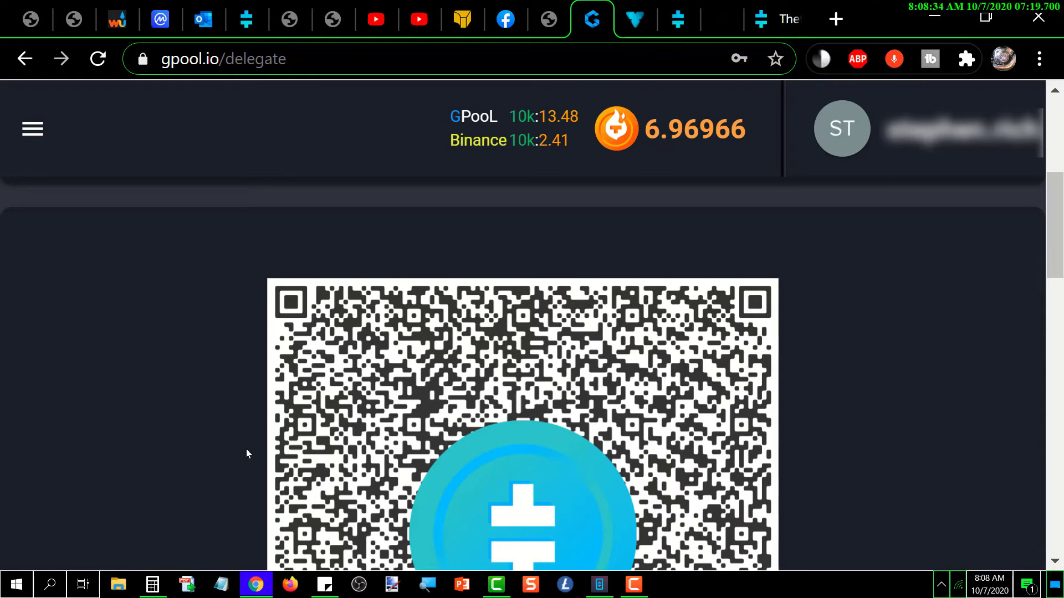
scroll(246, 449, up, 6)
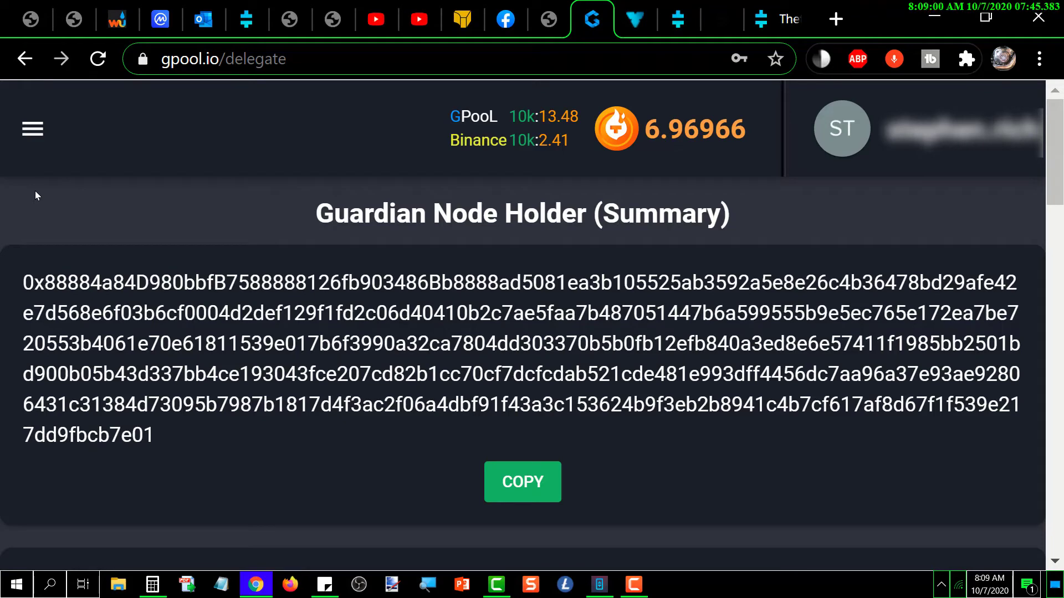
click(32, 129)
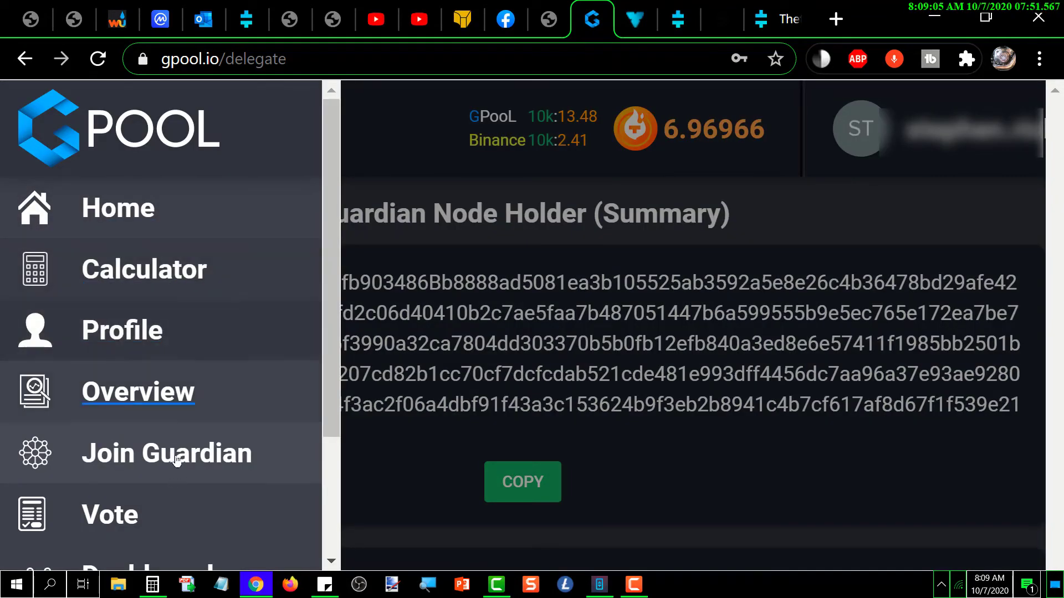
Open the Dashboard and scroll past the rewards chart to today's 6.969659 reward donut
scroll(170, 434, down, 3)
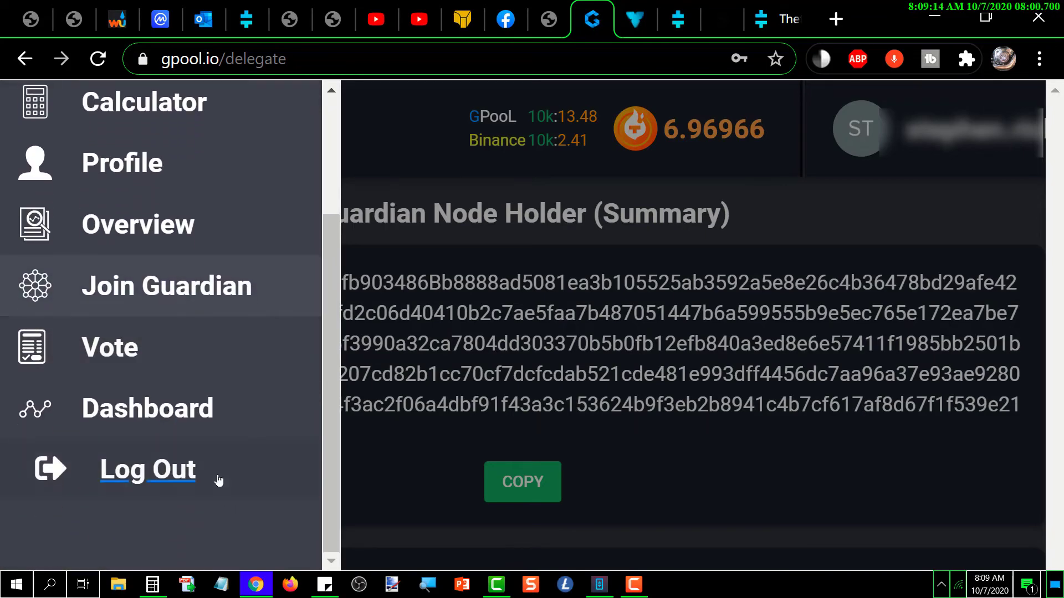
click(204, 420)
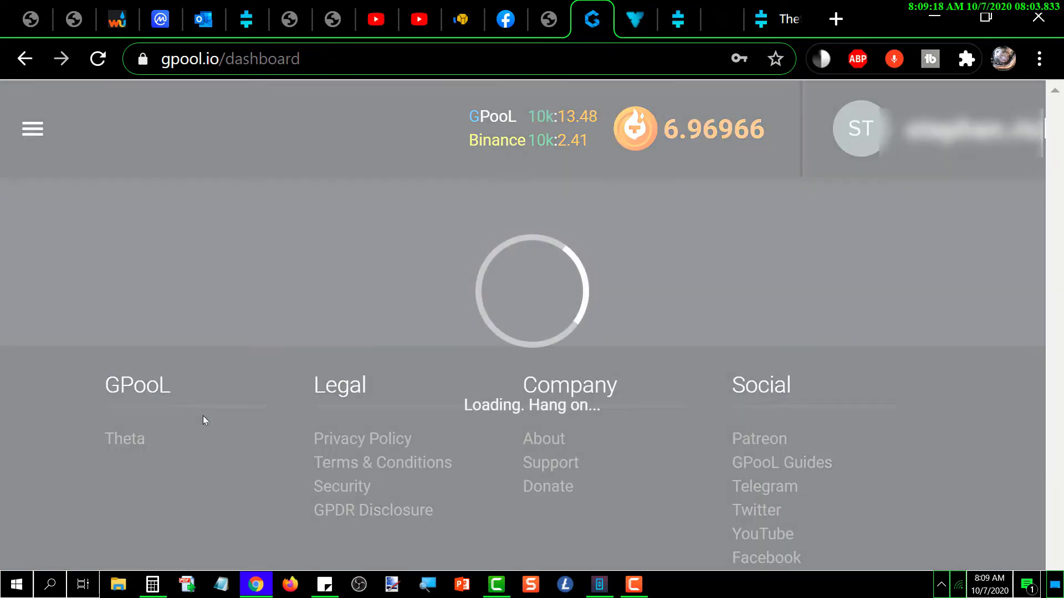
scroll(204, 399, down, 2)
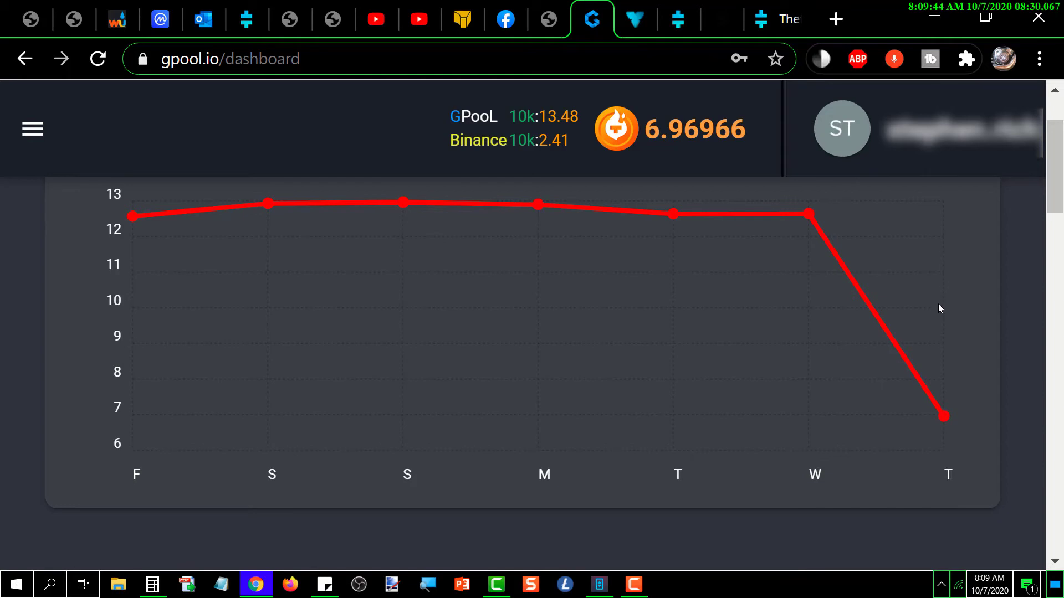
scroll(307, 428, down, 7)
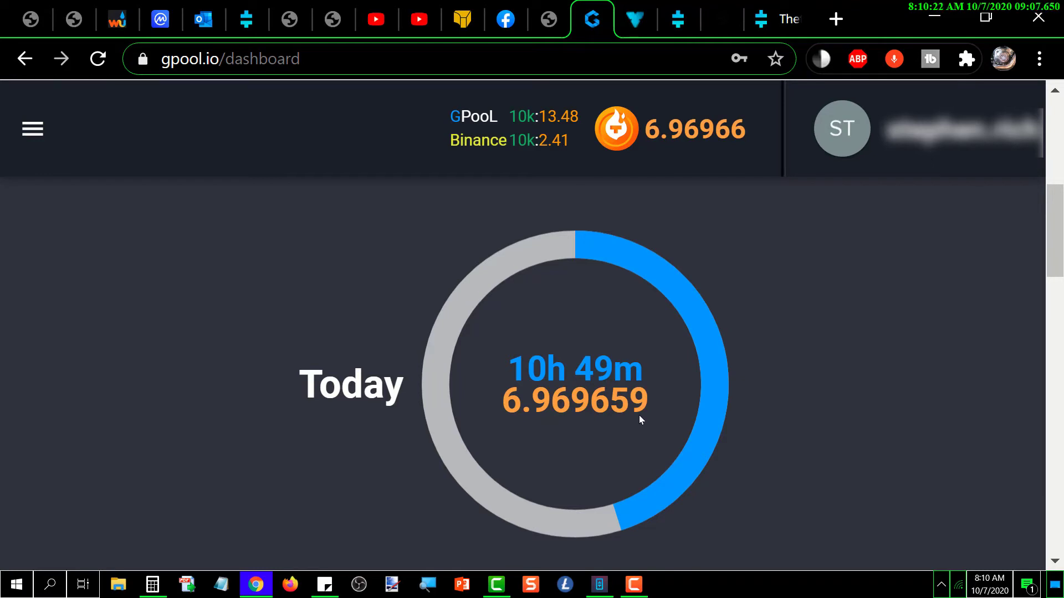
Flip the Your Delegations card to show the 10.0k staked amount
scroll(360, 444, down, 6)
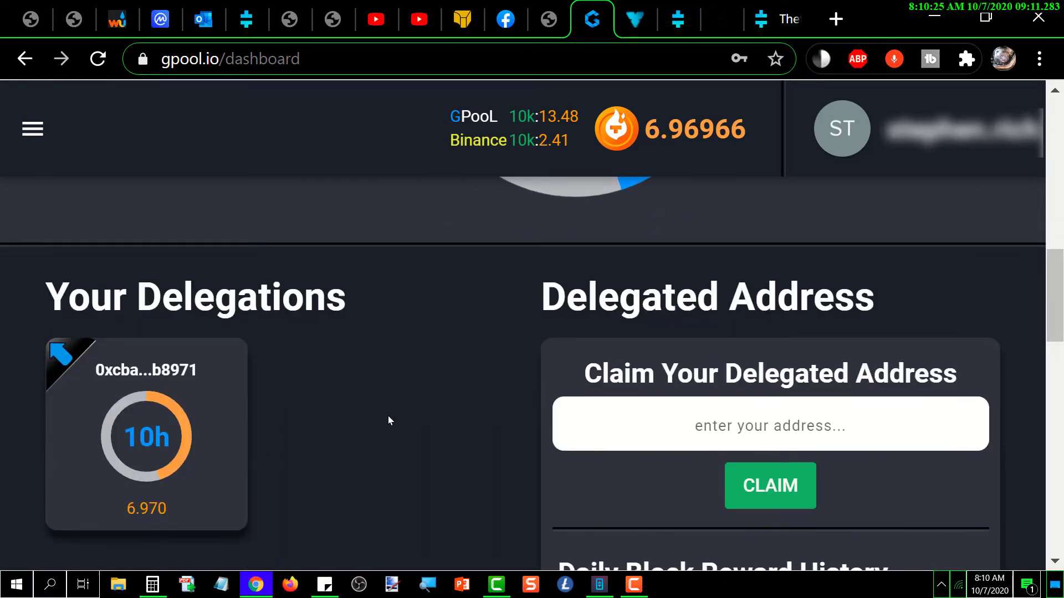
scroll(387, 420, down, 2)
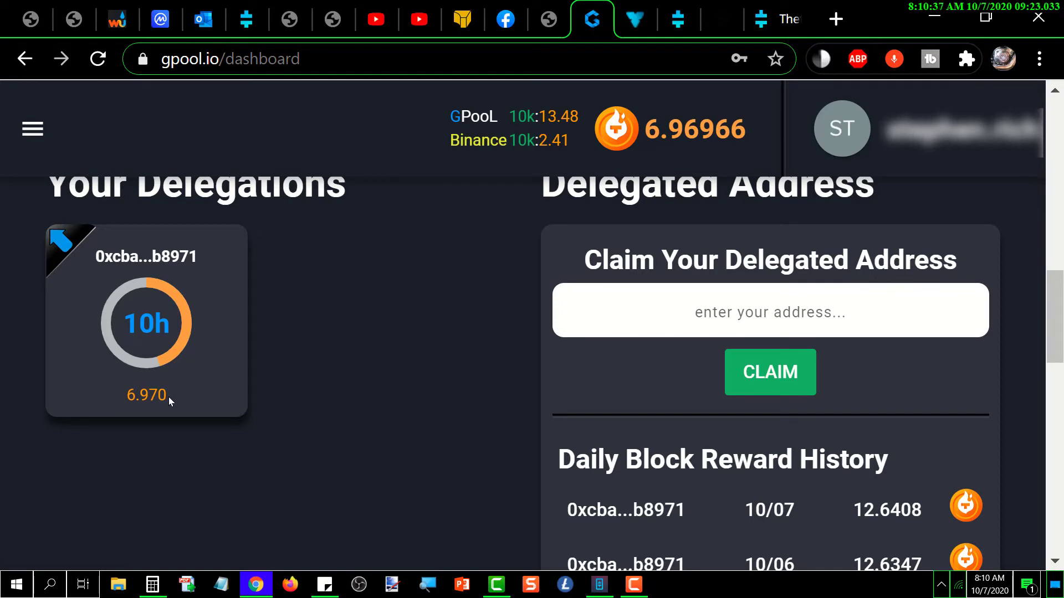
click(66, 249)
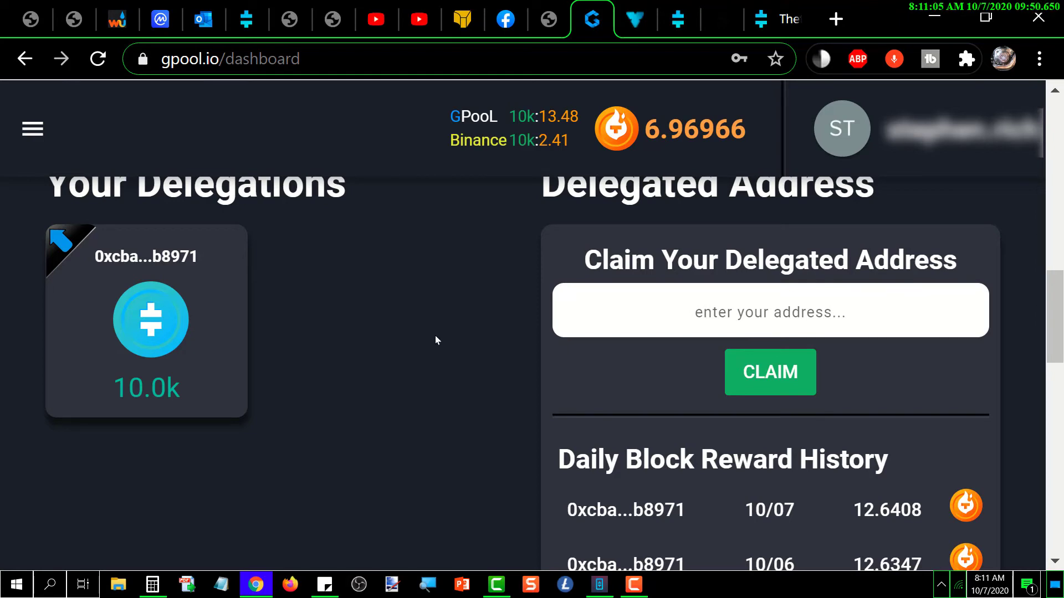
scroll(466, 334, down, 2)
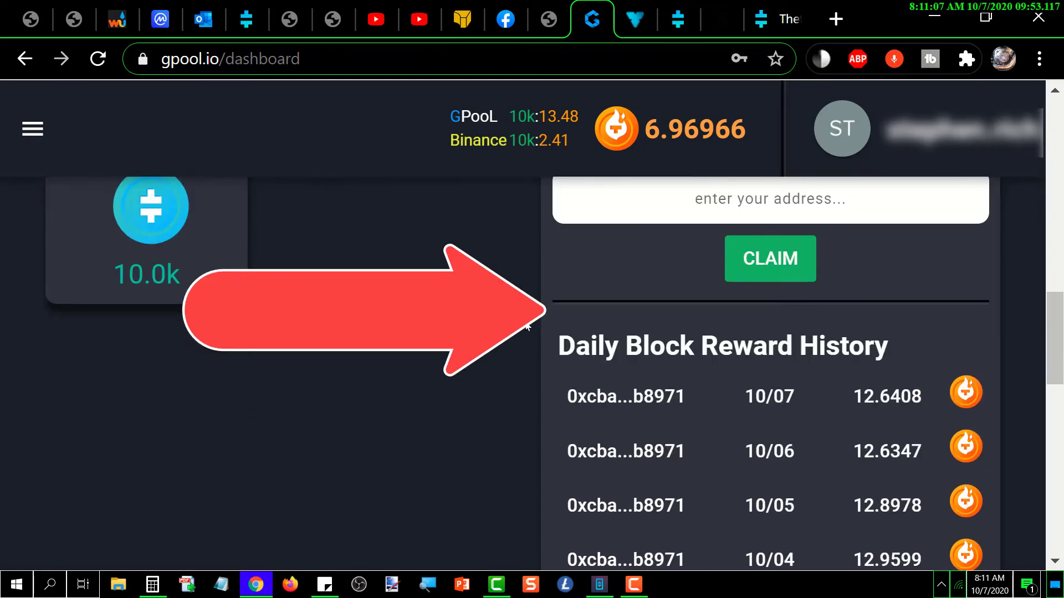
scroll(514, 333, up, 2)
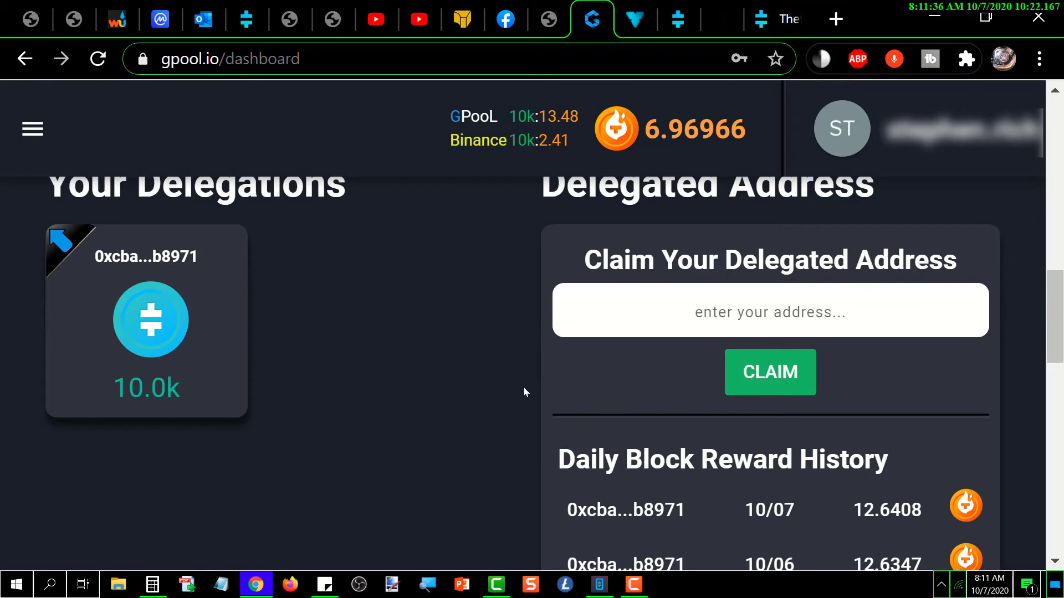
scroll(523, 389, down, 4)
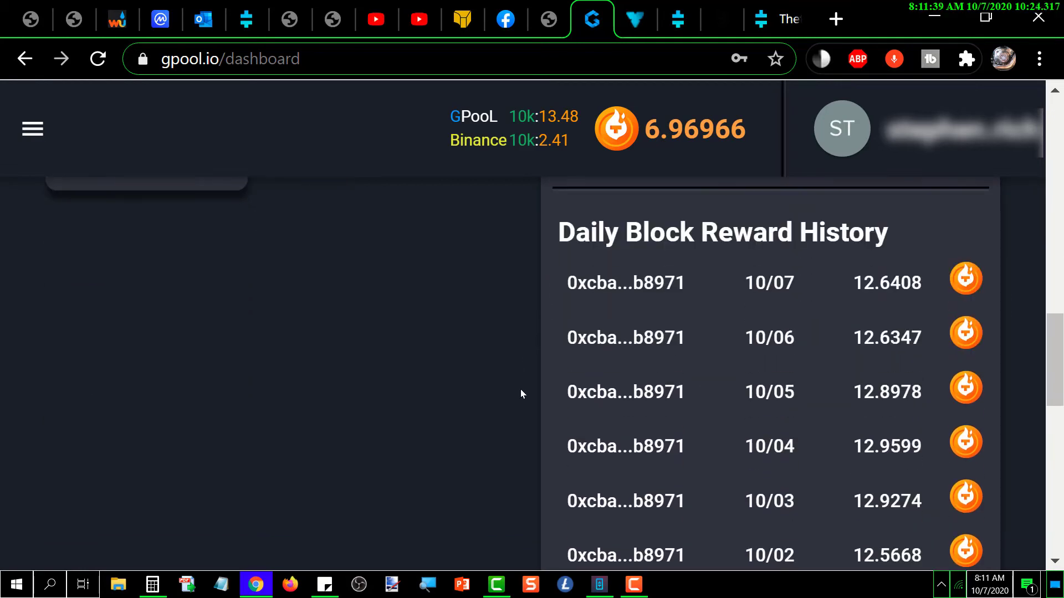
scroll(521, 390, down, 4)
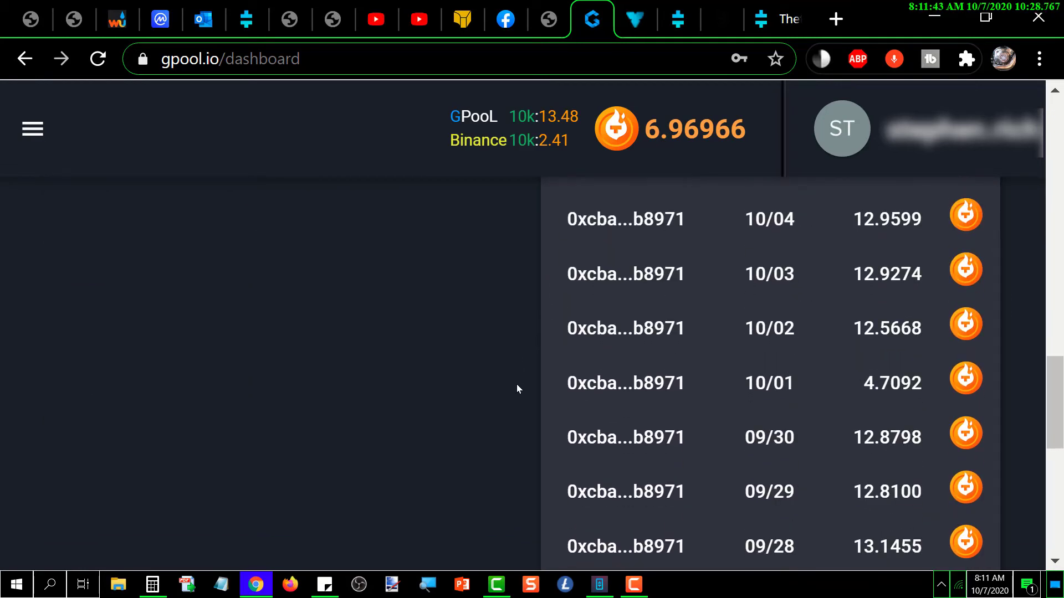
scroll(516, 386, down, 4)
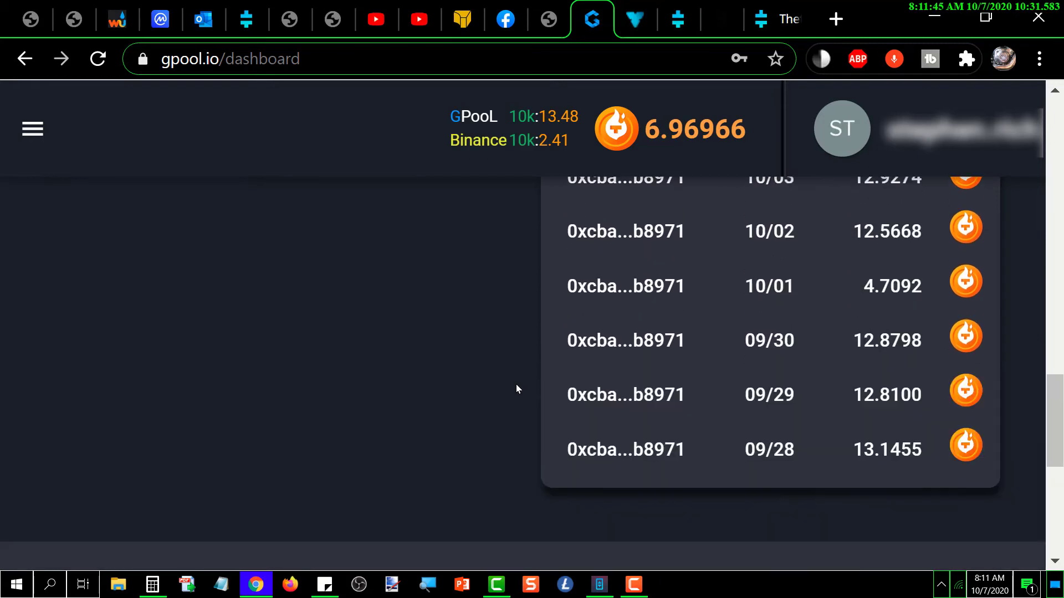
scroll(517, 388, up, 12)
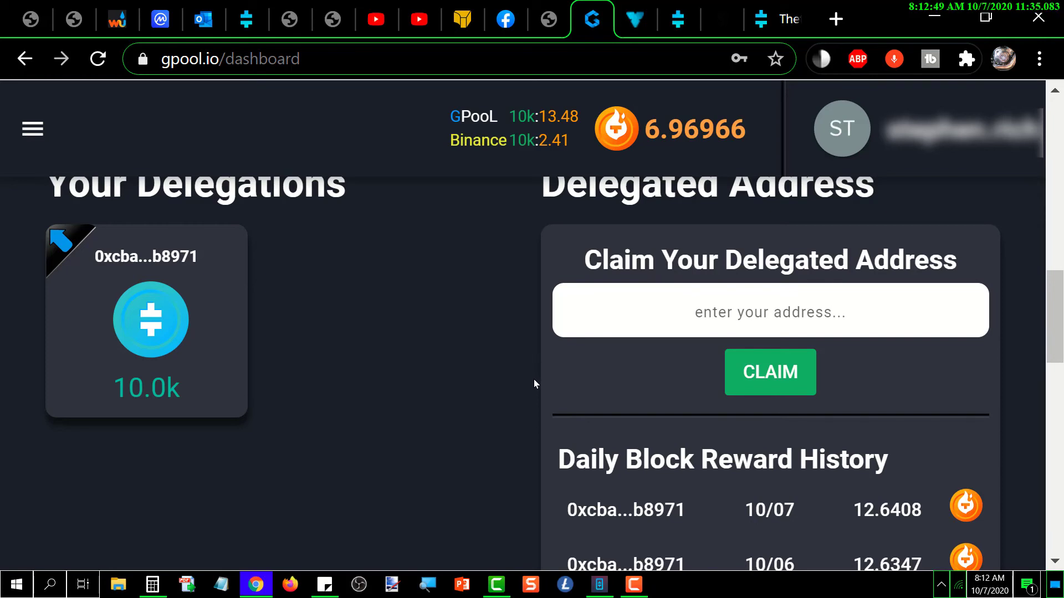
scroll(534, 379, down, 4)
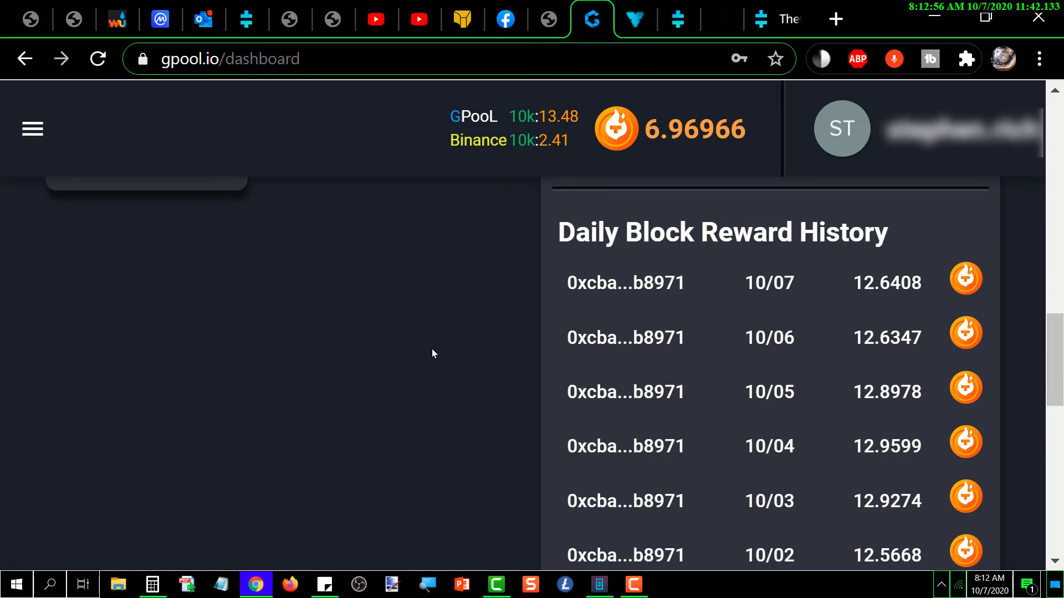
scroll(431, 353, up, 6)
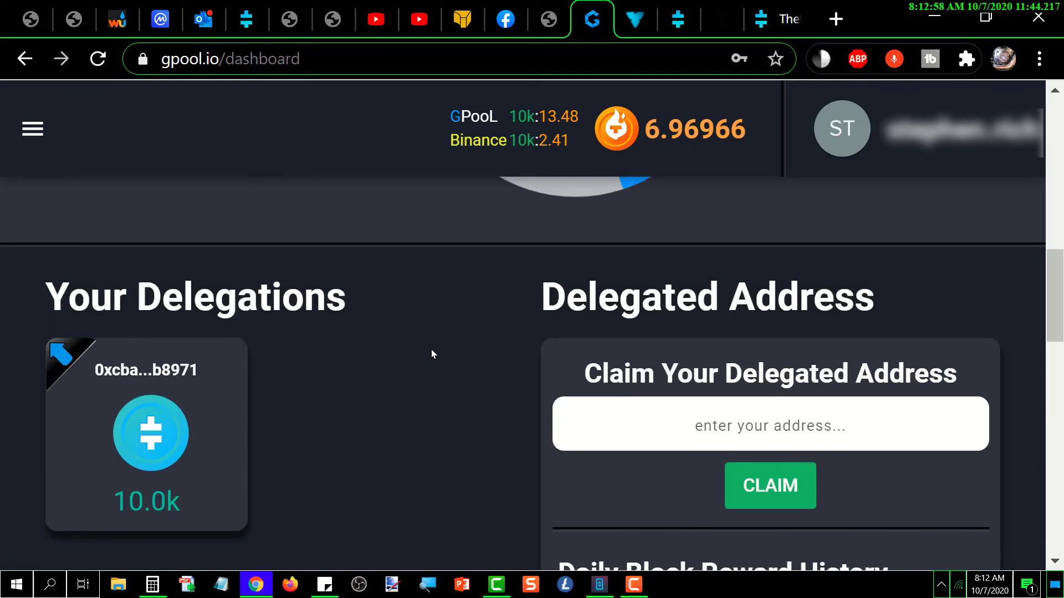
scroll(431, 355, down, 12)
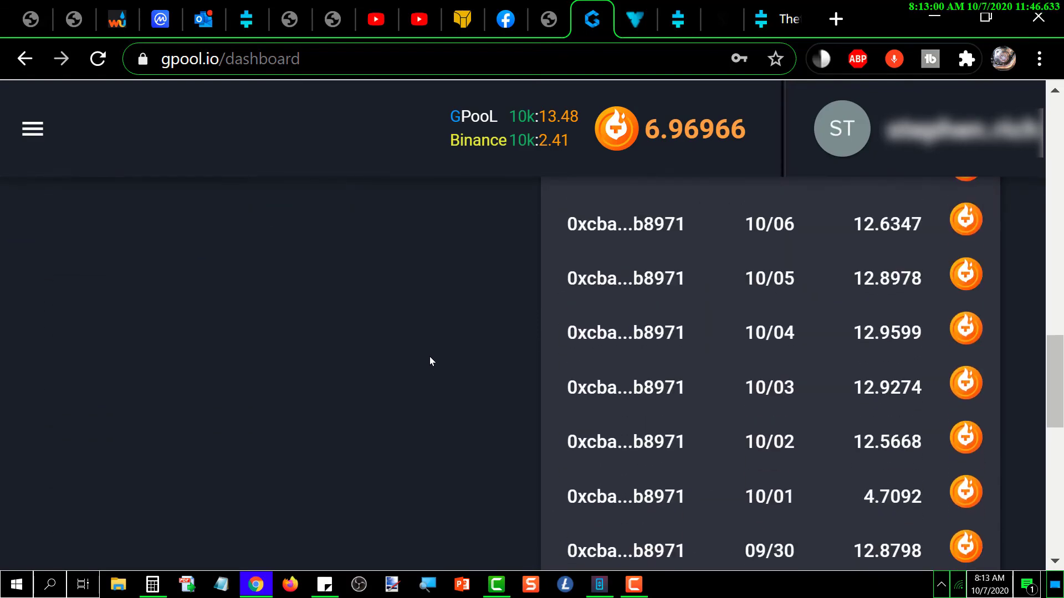
scroll(431, 361, down, 2)
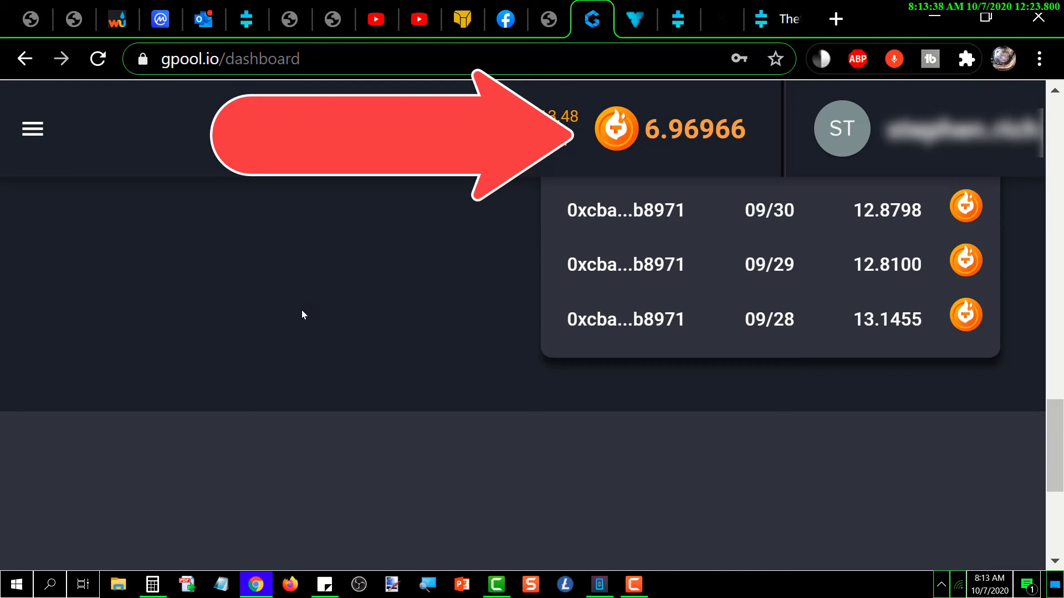
scroll(256, 321, down, 4)
scroll(251, 323, up, 10)
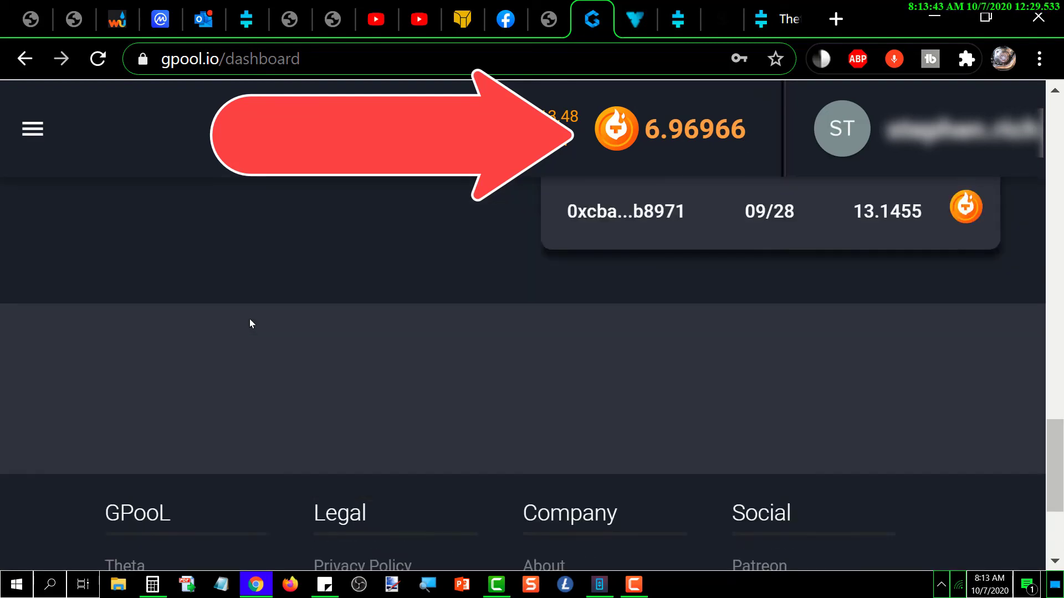
scroll(246, 324, up, 5)
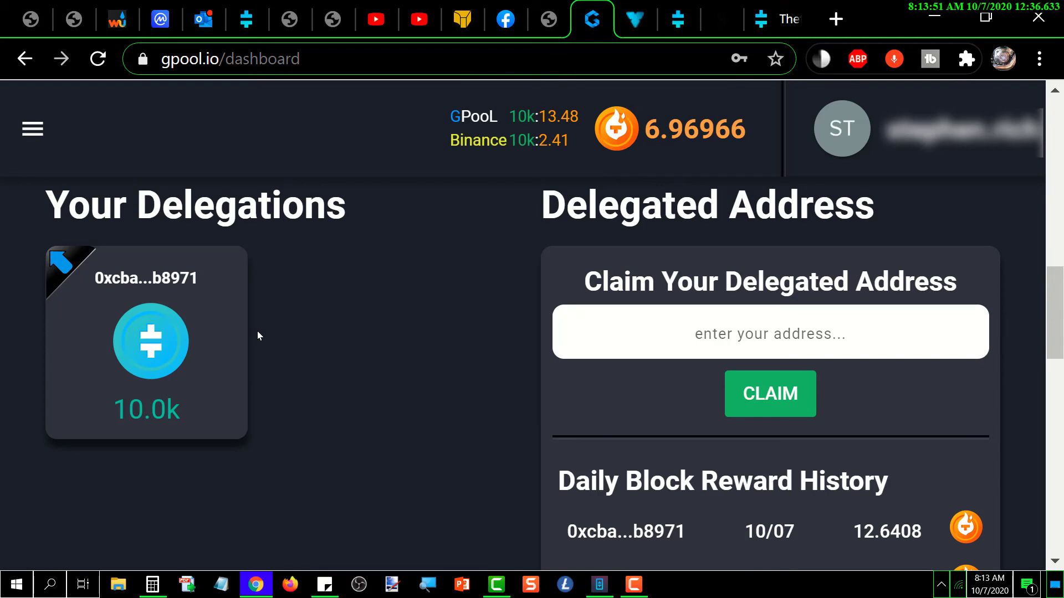
Go to Overview and scroll to Total Rewards 151.6478 and Total Stake 10,000.0
click(33, 131)
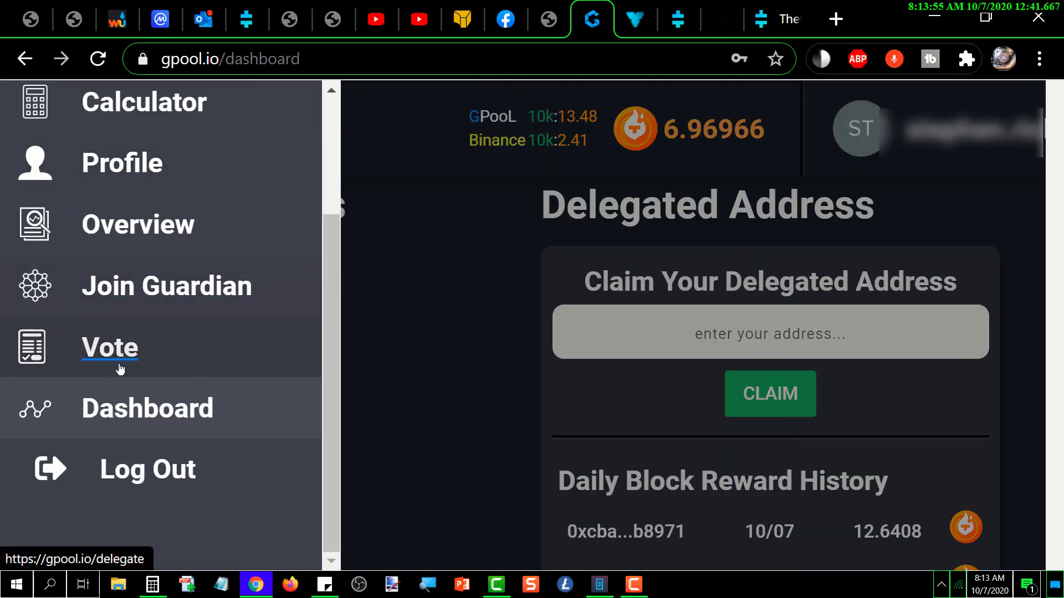
click(244, 227)
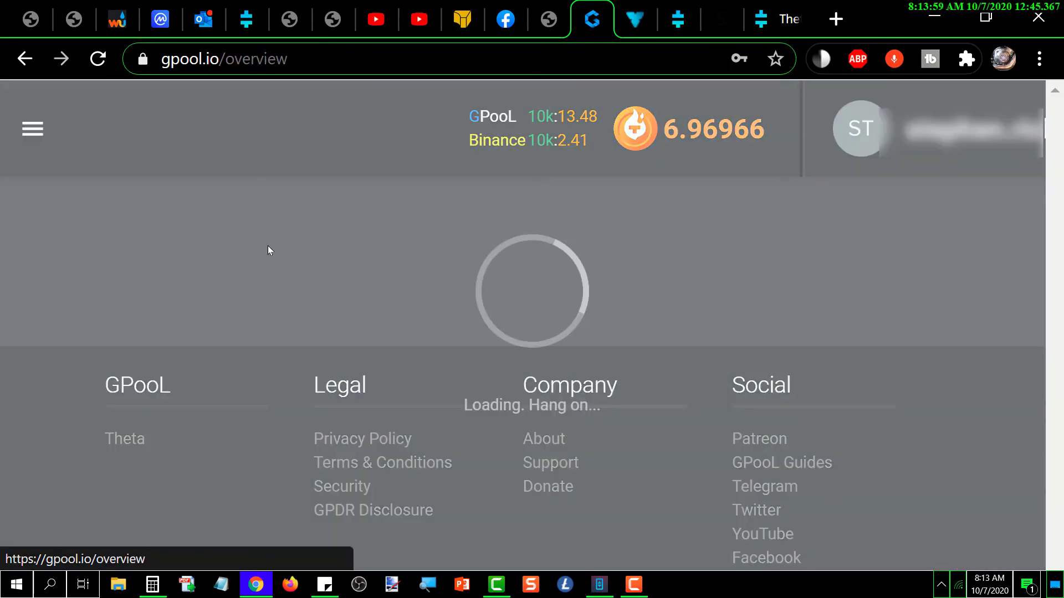
scroll(271, 270, down, 15)
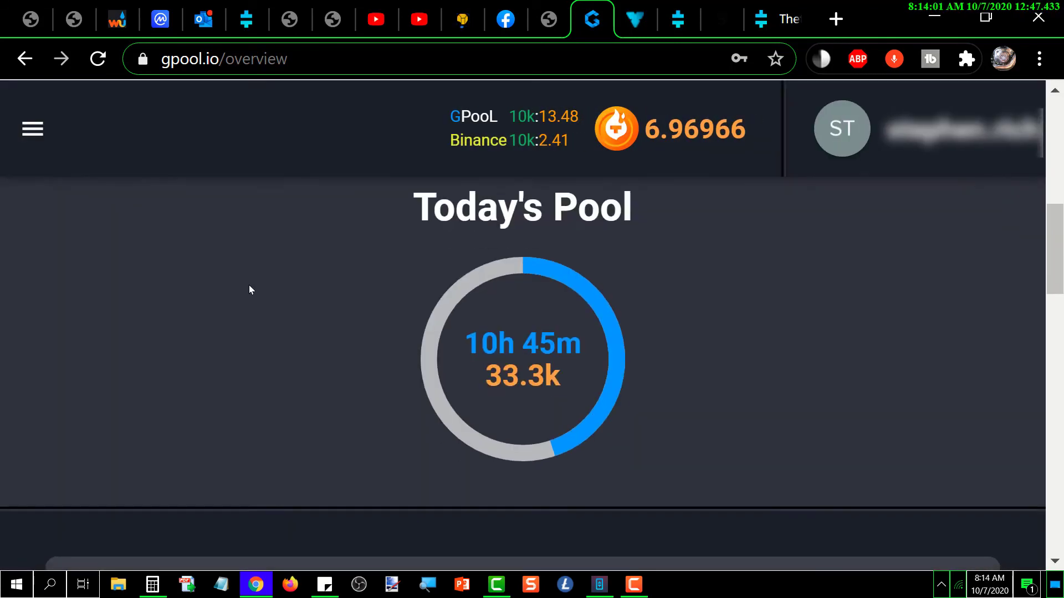
scroll(246, 295, down, 4)
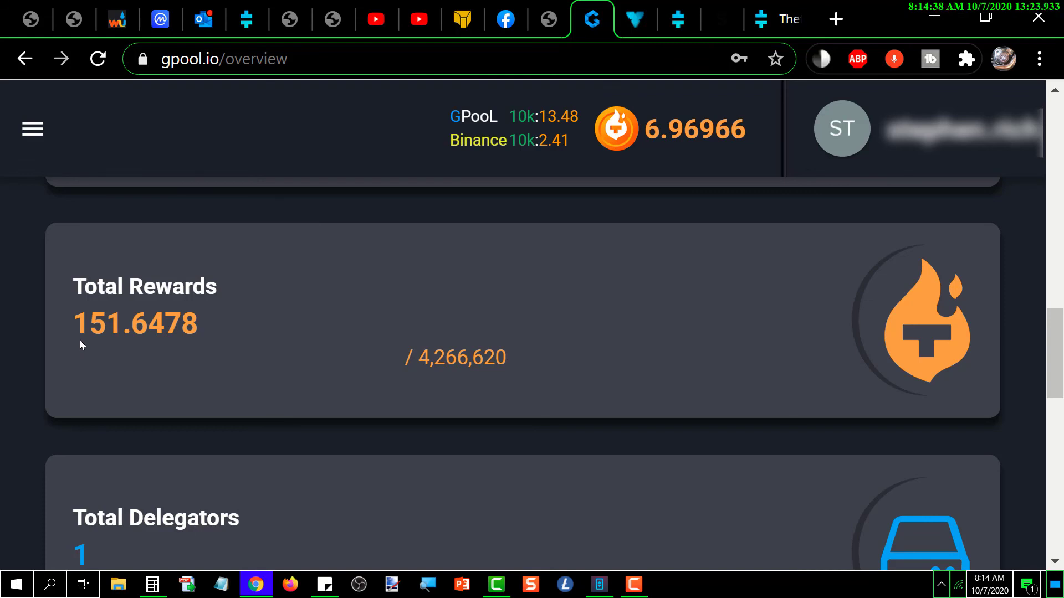
scroll(202, 320, down, 3)
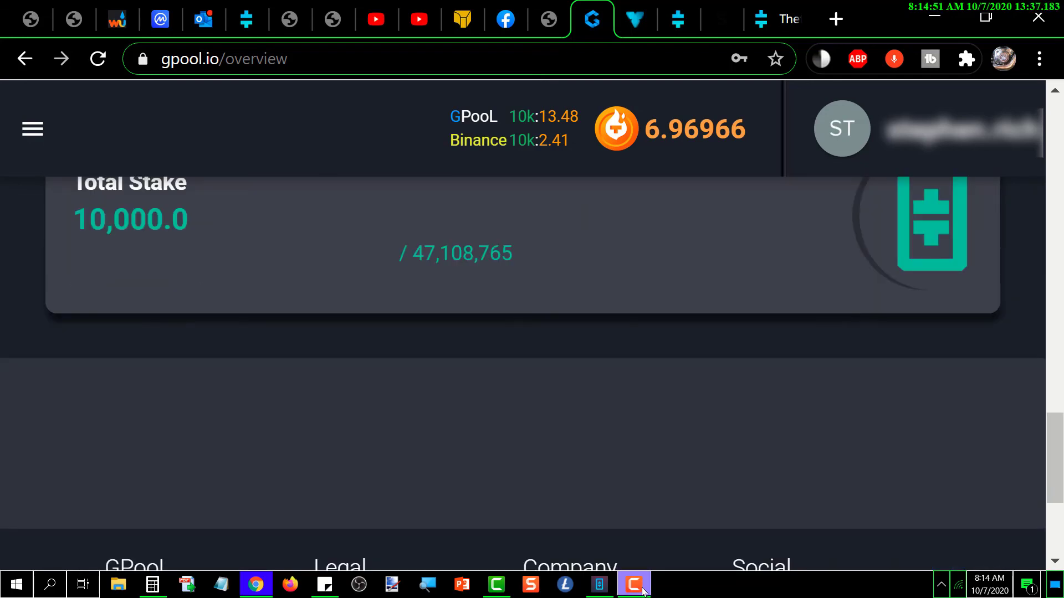
mouse_move(641, 592)
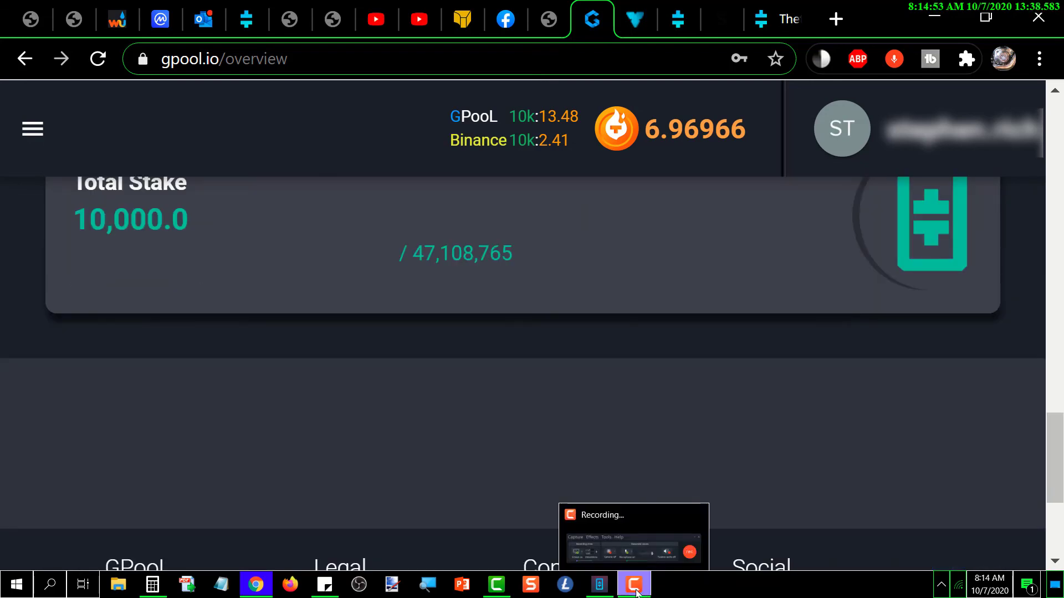